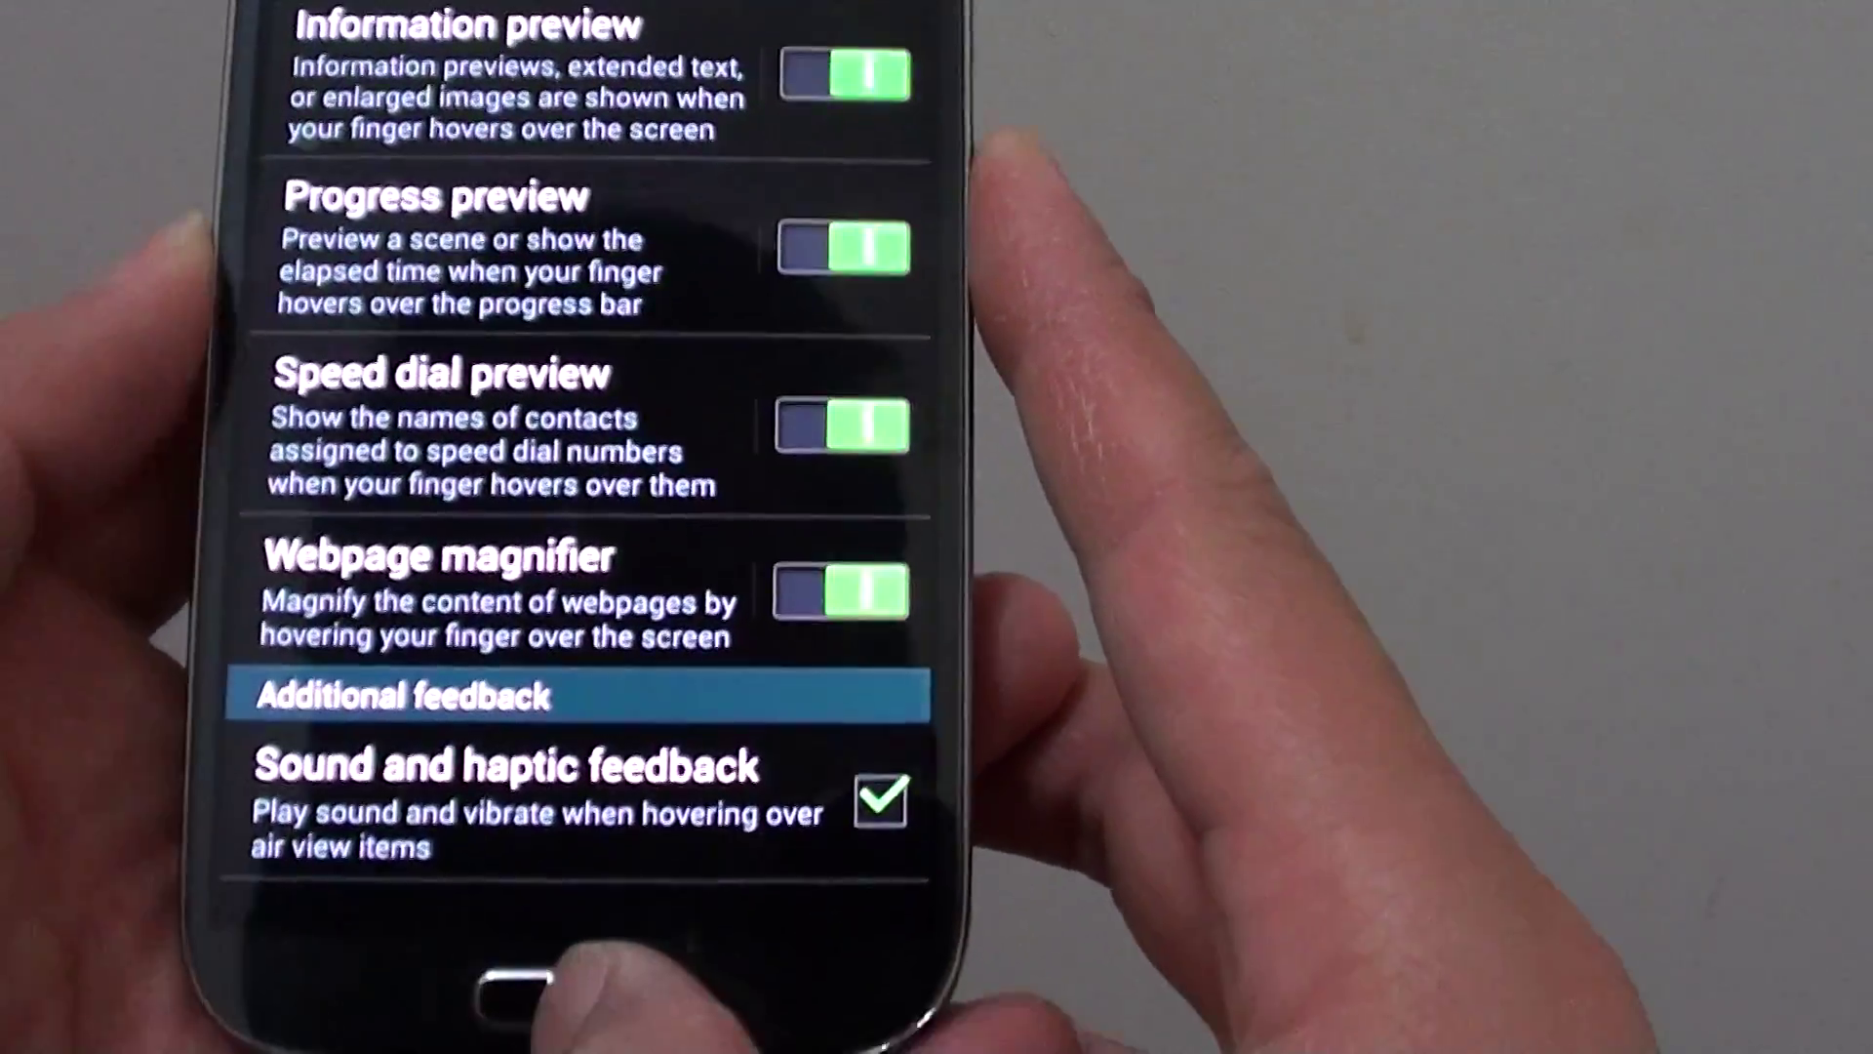
- Return home, reopen Settings from the Menu, and open Air view under My device
key("Home")
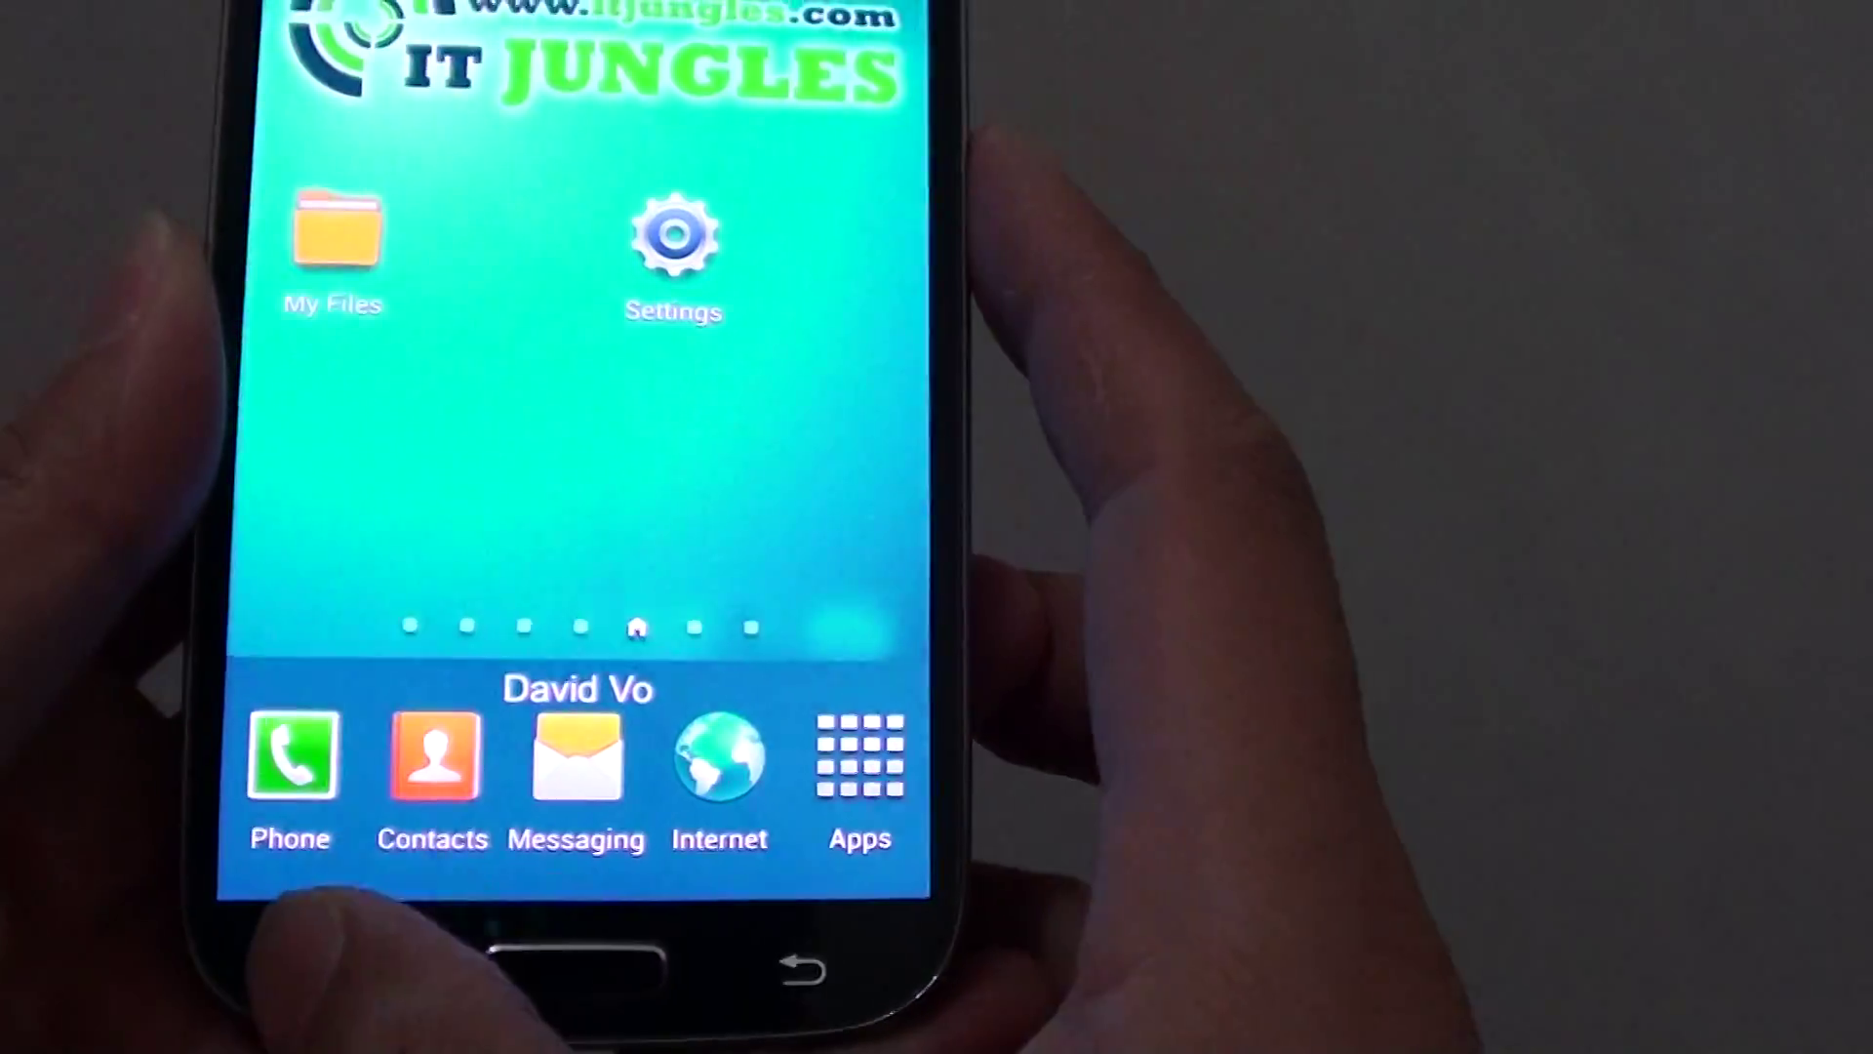
key("Menu")
left_click(483, 846)
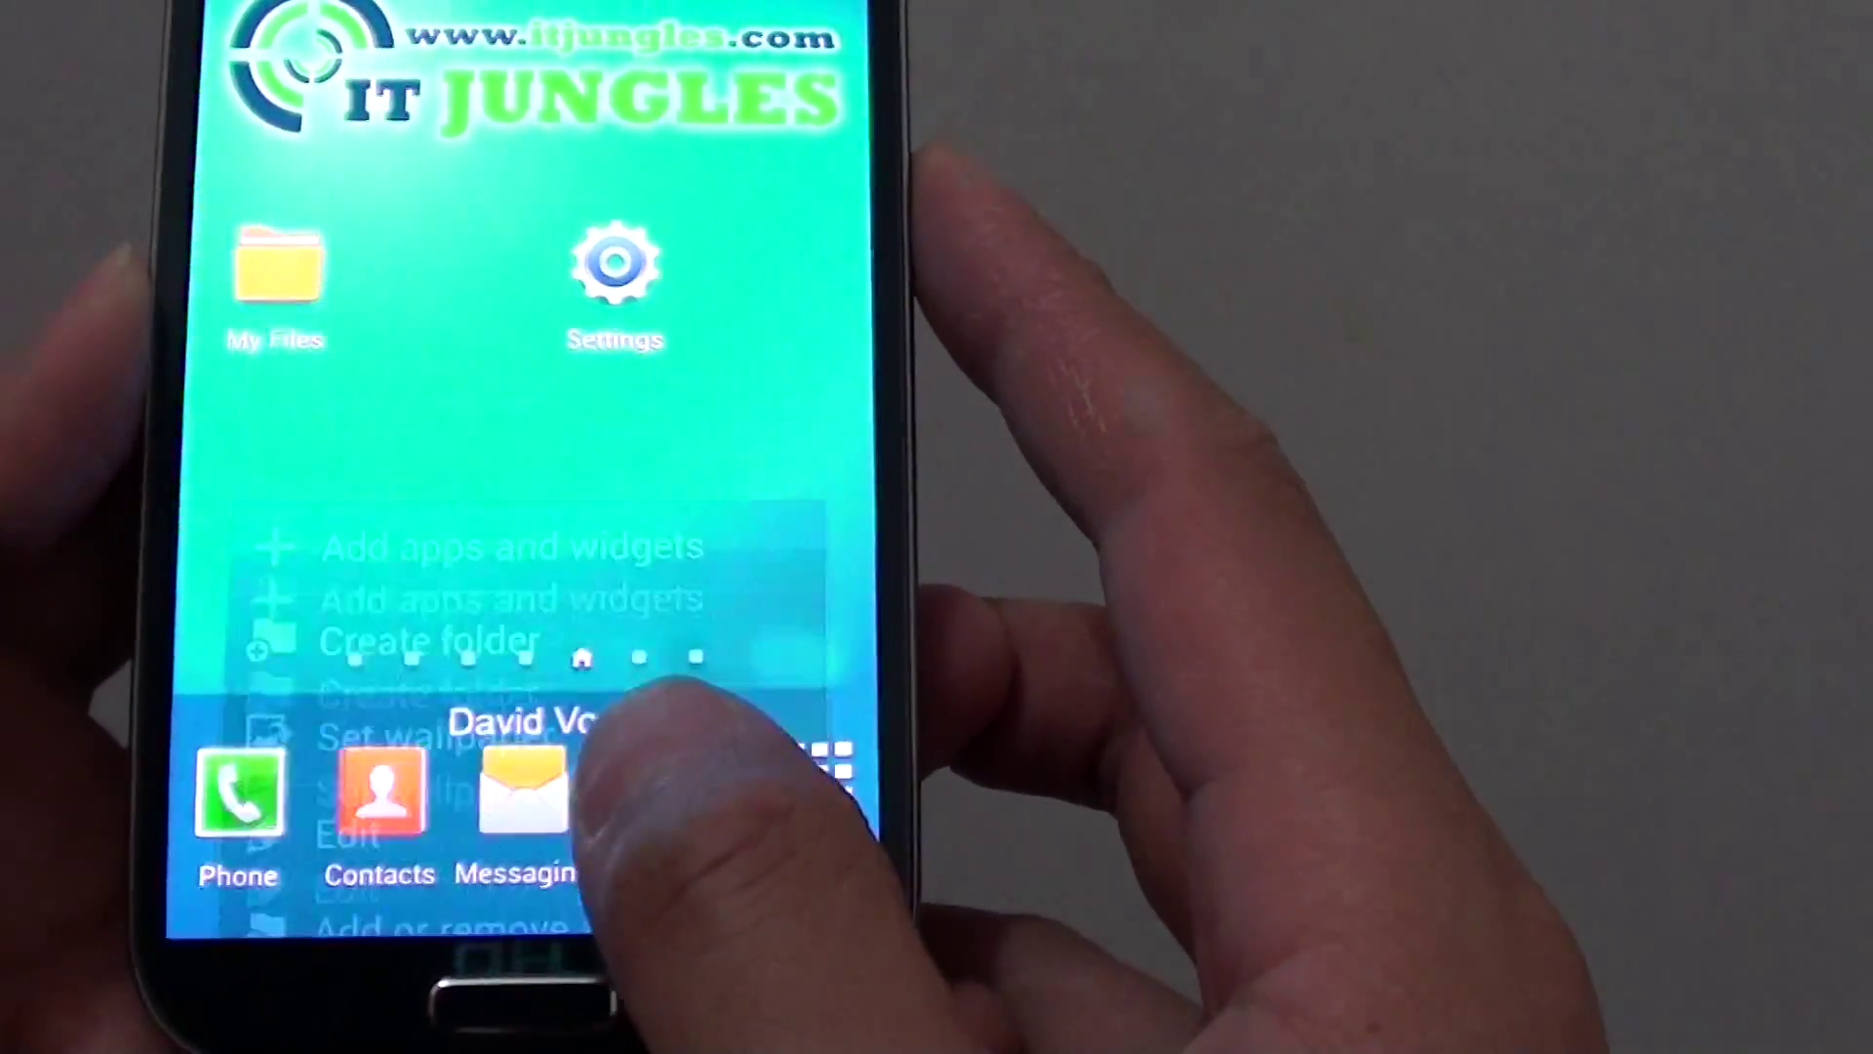
scroll(512, 587, "up", 5)
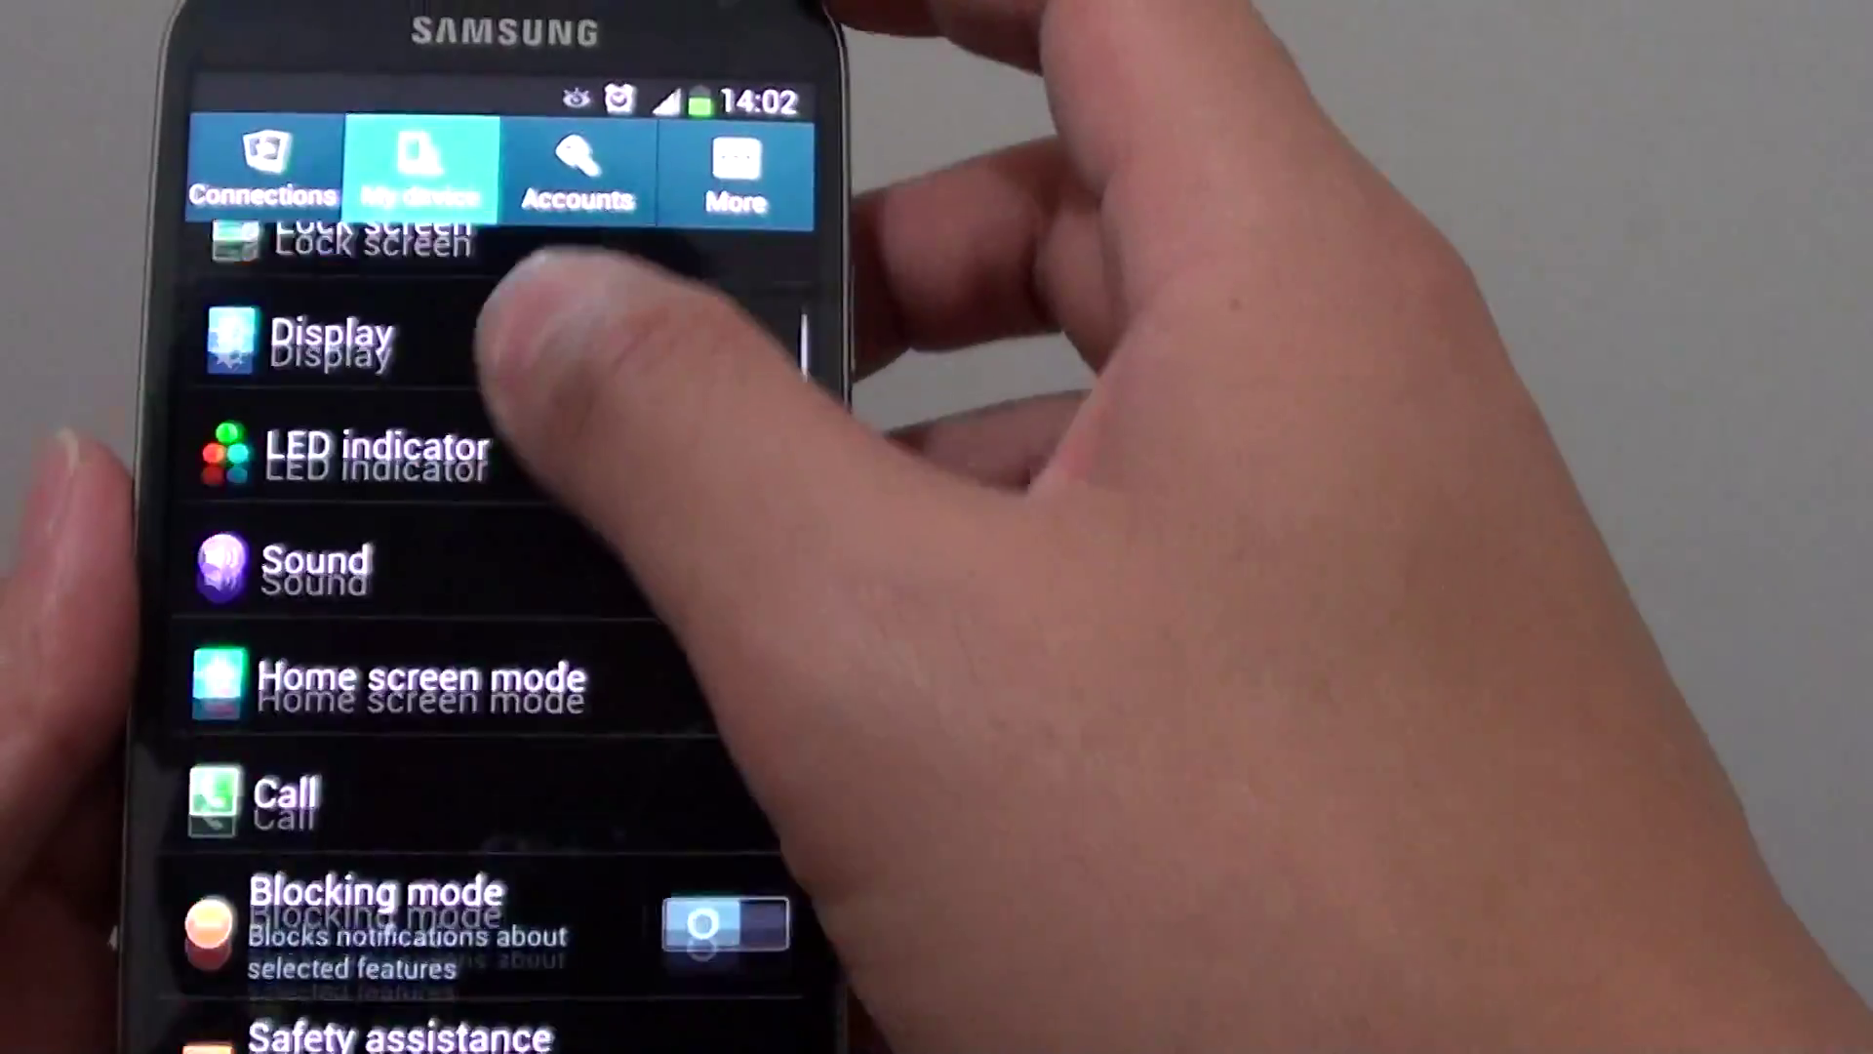
scroll(439, 586, "down", 5)
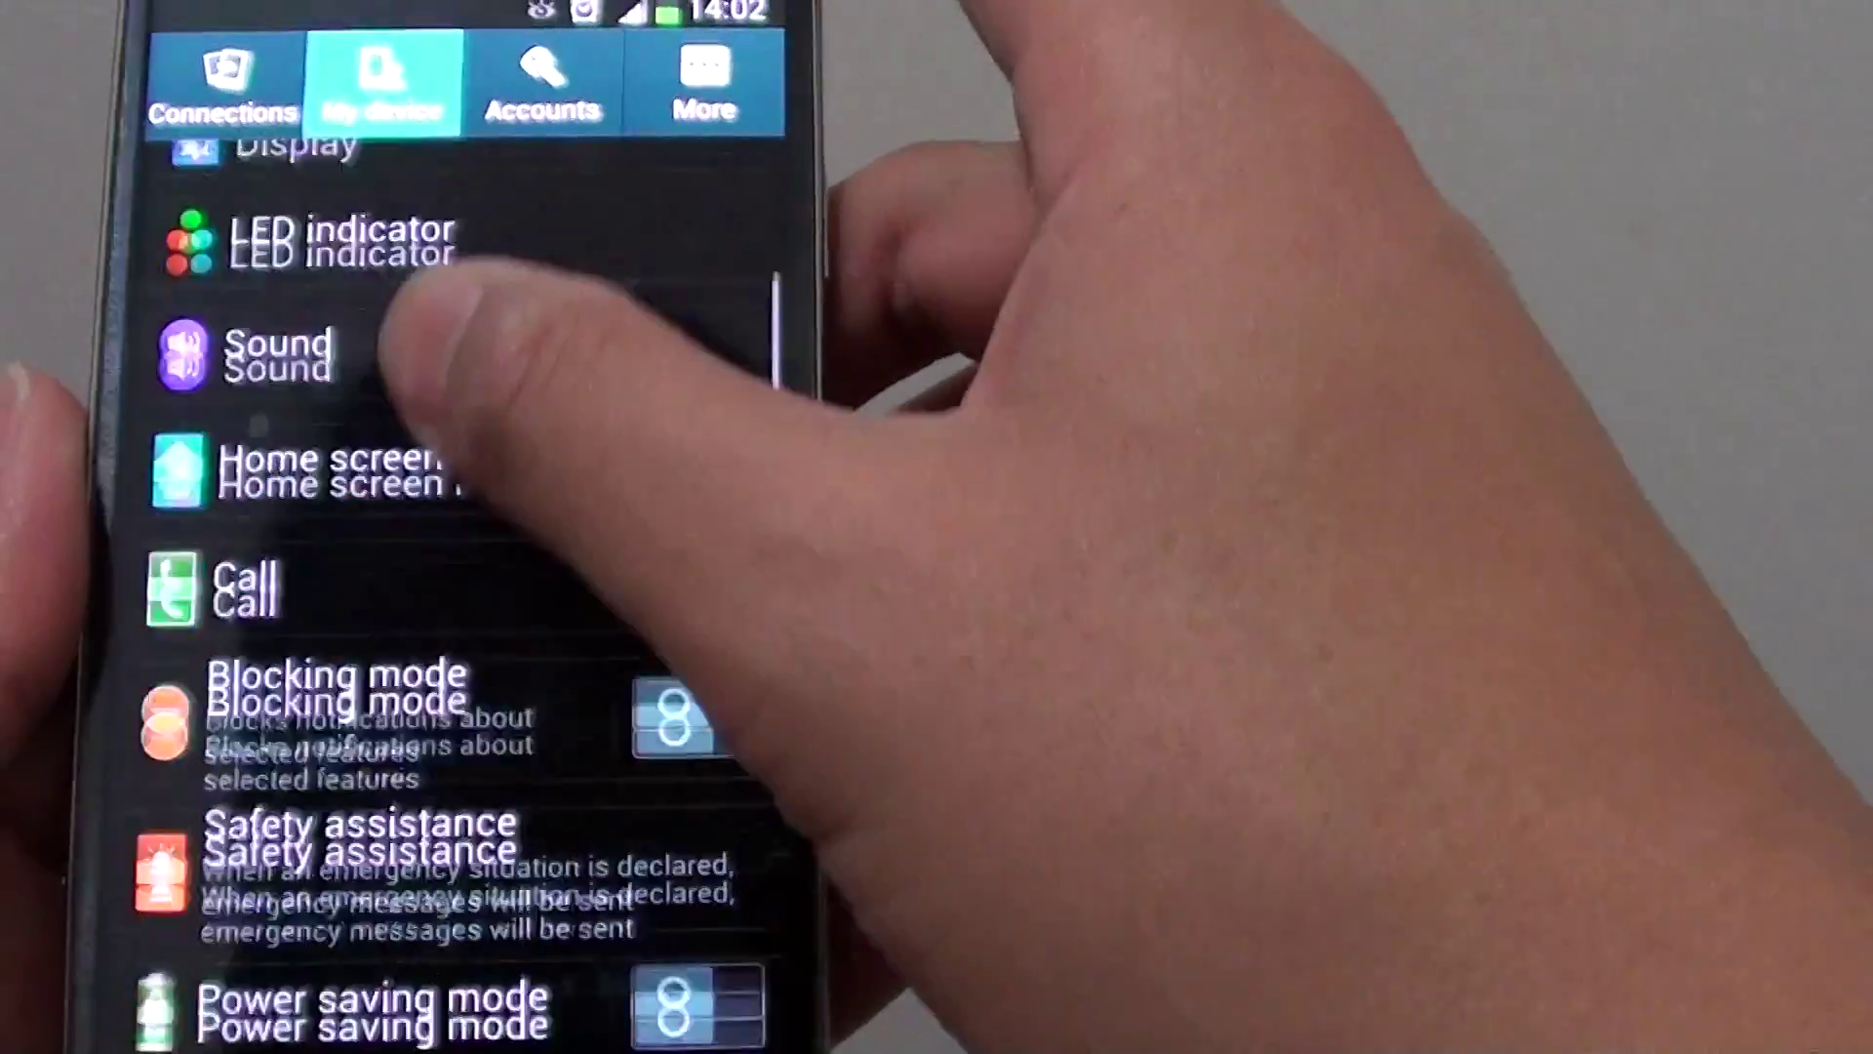
scroll(439, 585, "down", 5)
scroll(439, 586, "down", 3)
scroll(439, 585, "down", 1)
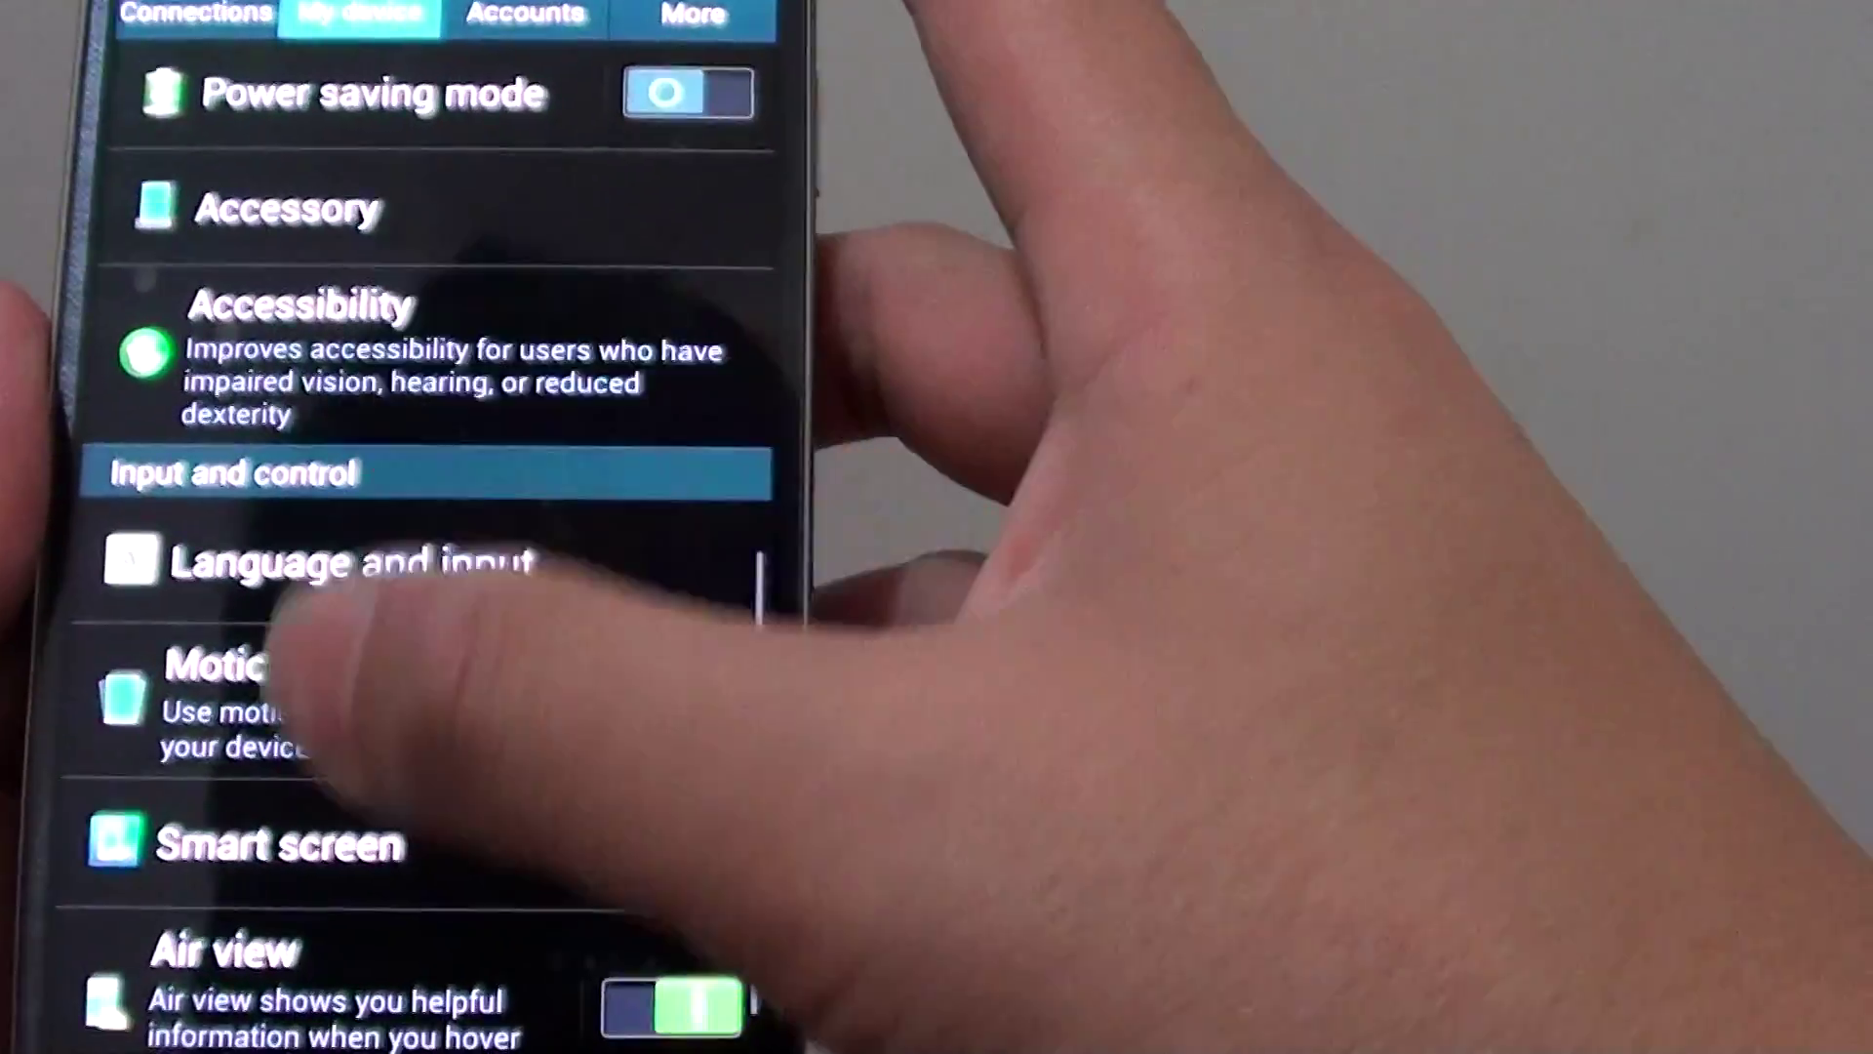
scroll(439, 586, "down", 2)
left_click(367, 777)
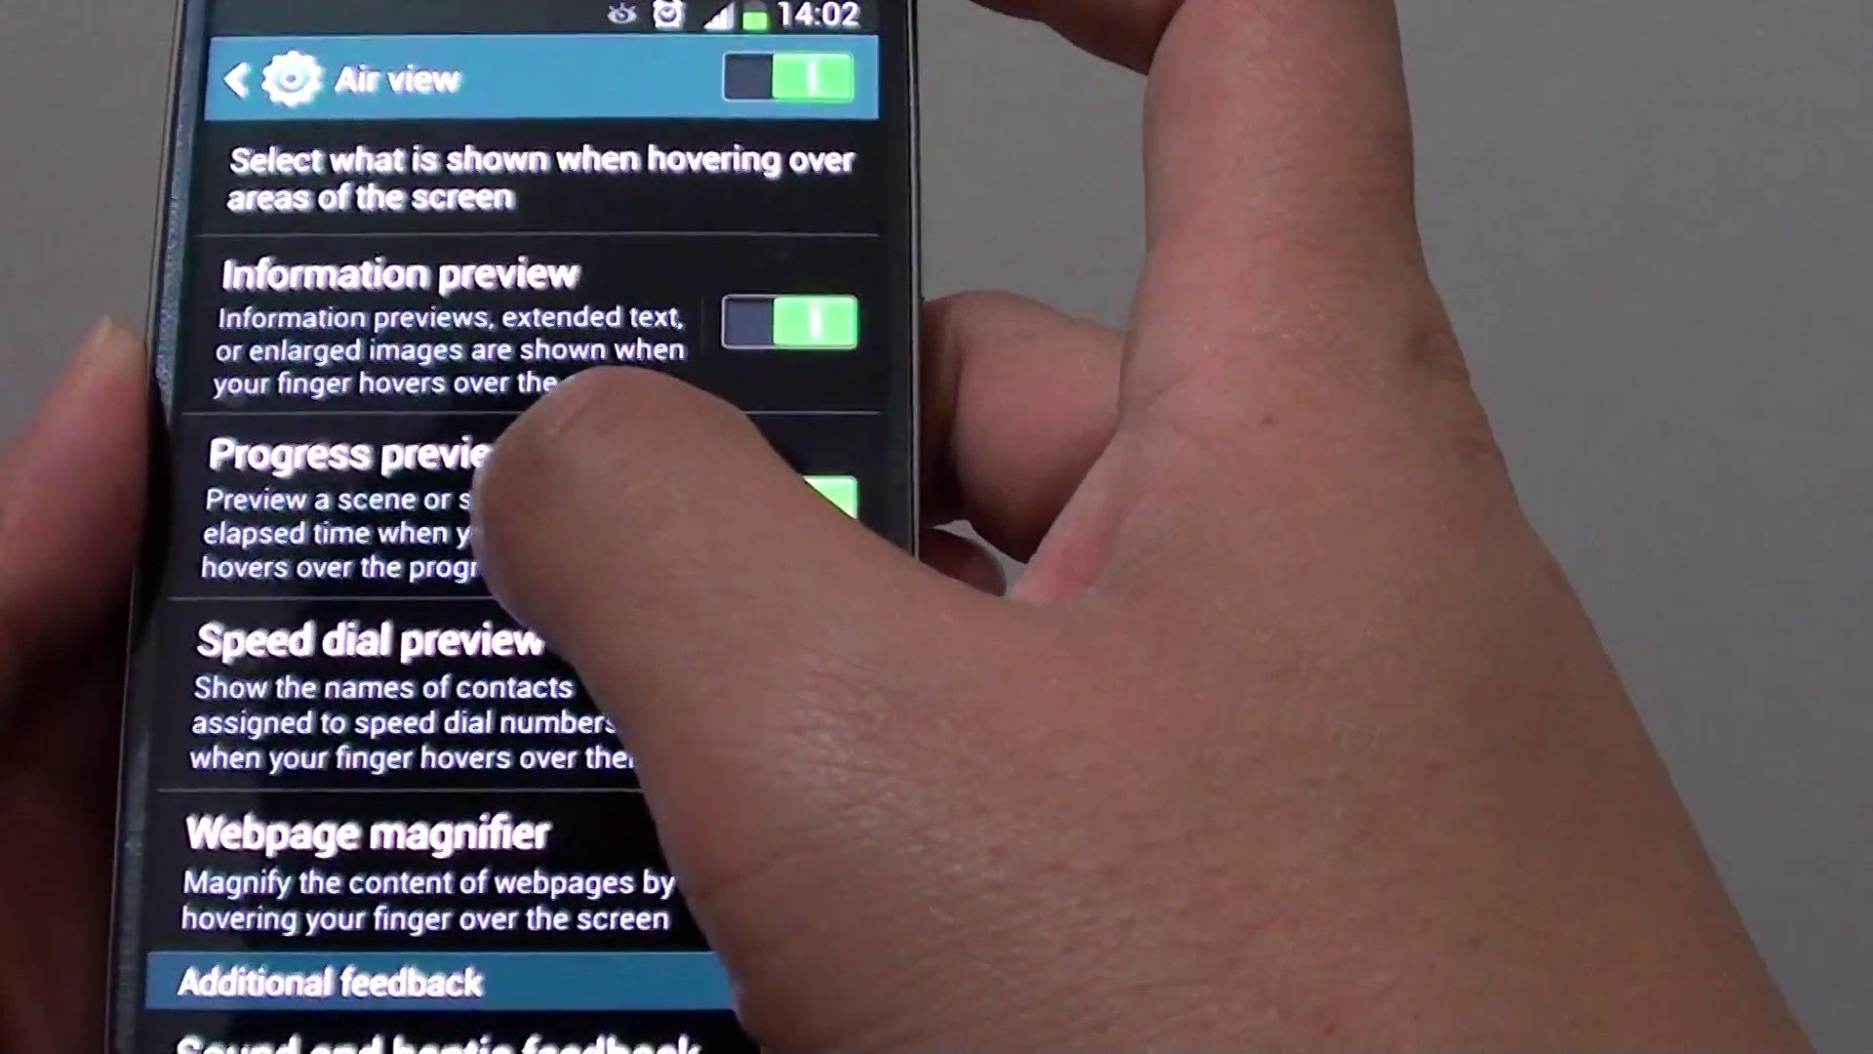
- Open the Progress preview page and start its family demo video in Video Player
left_click(572, 483)
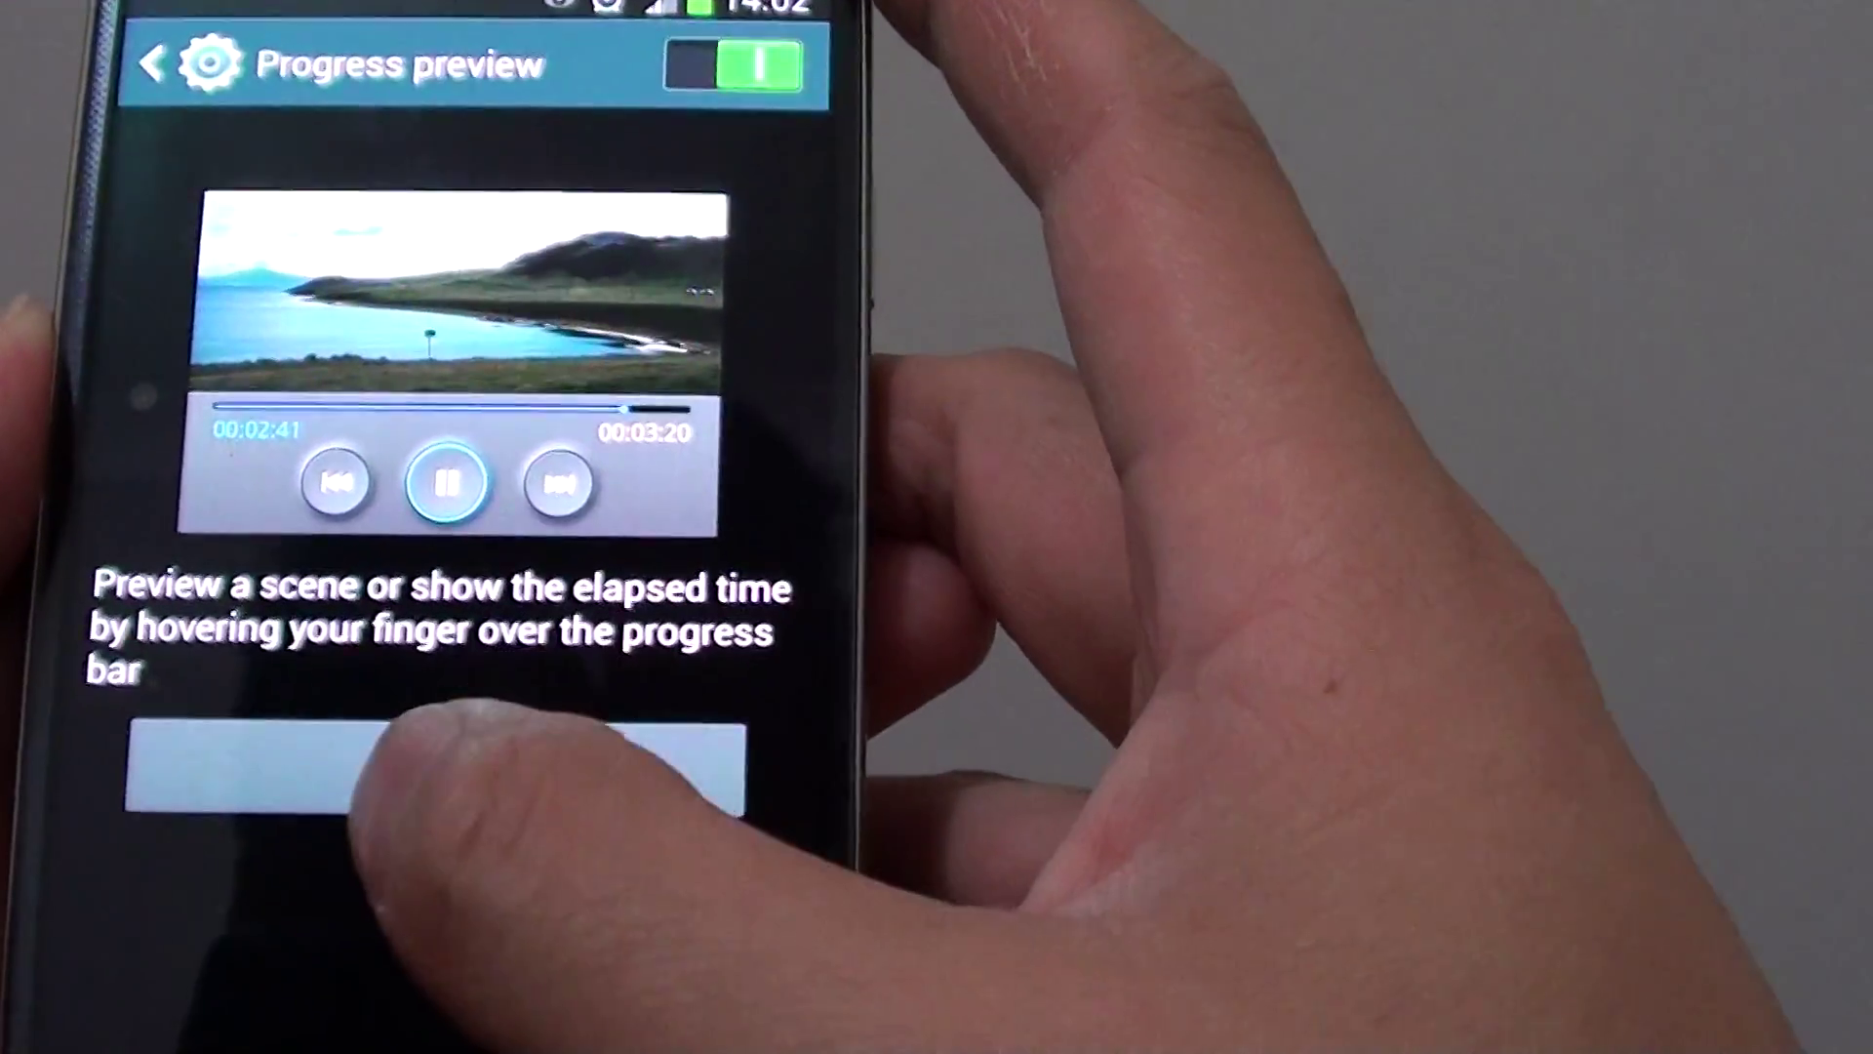
left_click(439, 764)
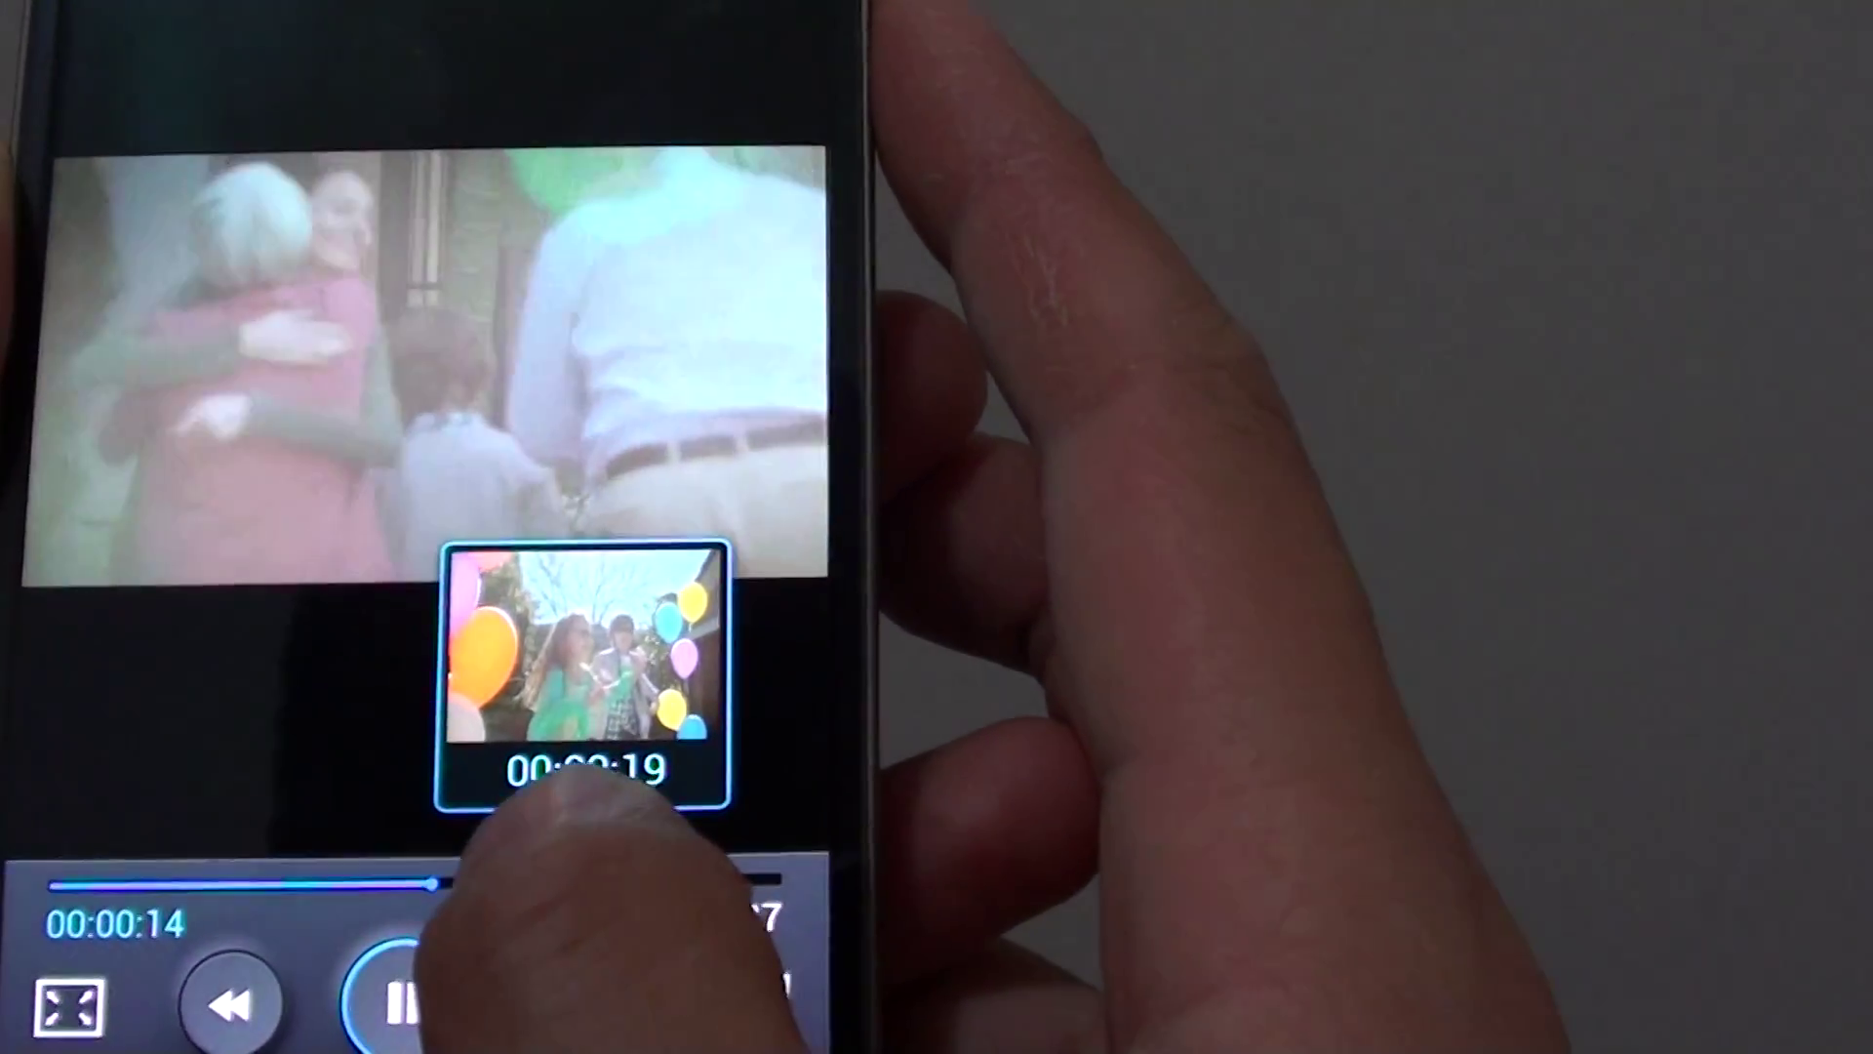
- Seek the family video to the previewed 19-second balloon scene
left_click(586, 883)
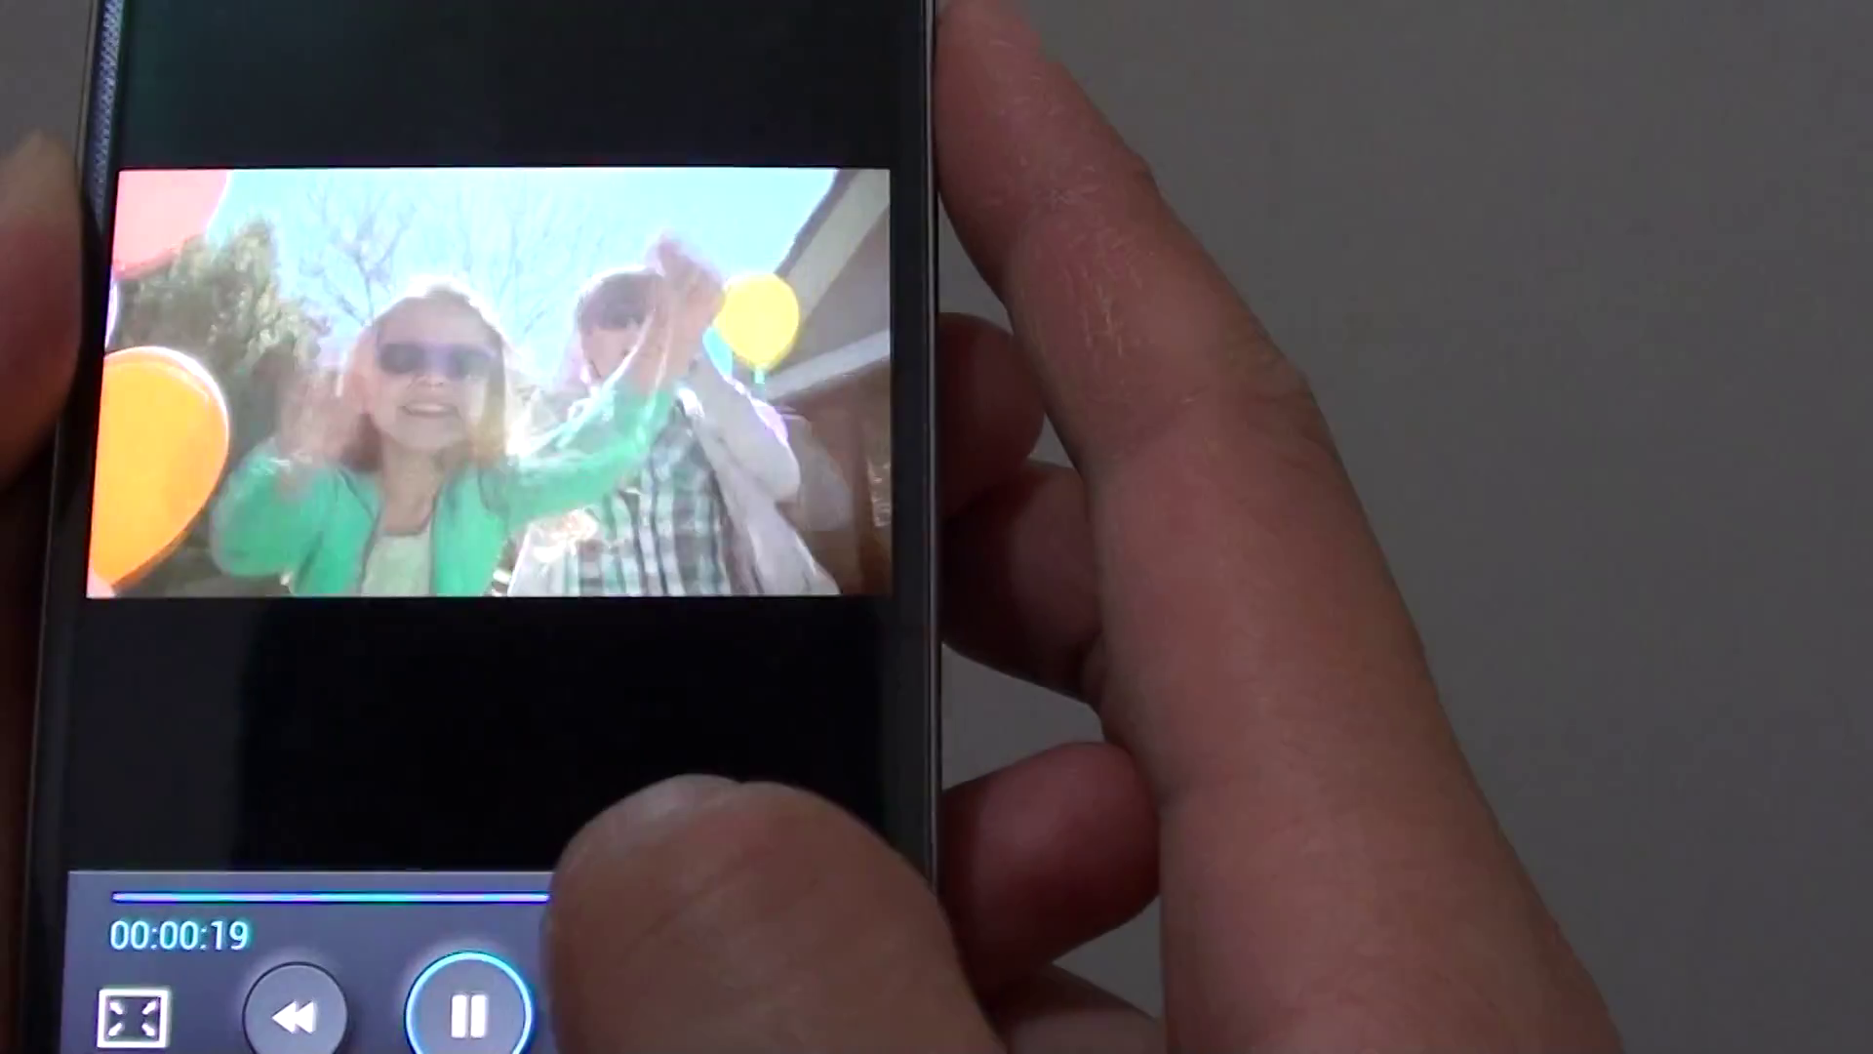